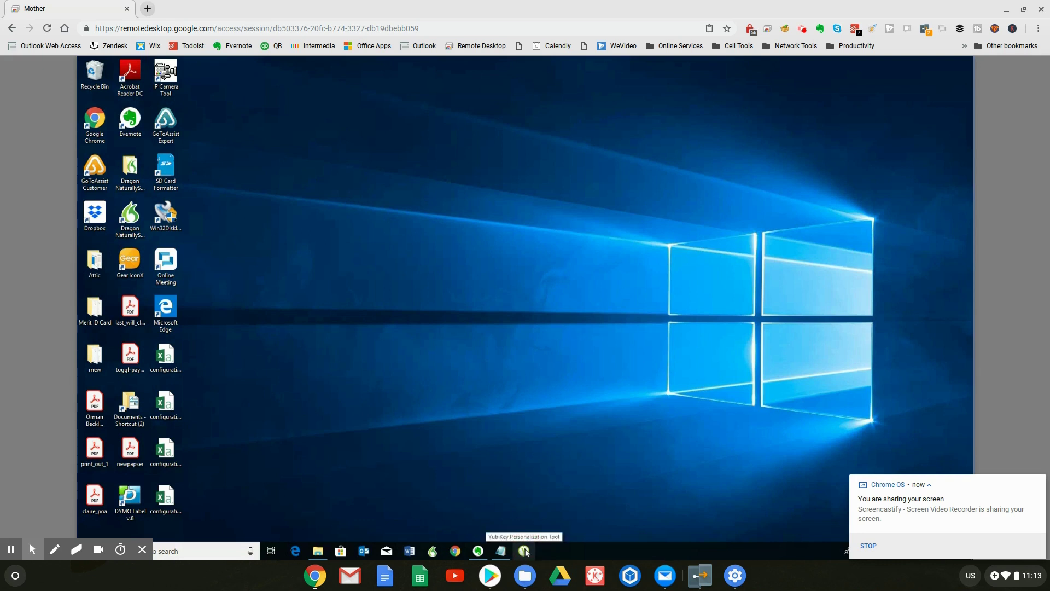
# - Launch the YubiKey Personalization Tool from the taskbar
pyautogui.click(526, 551)
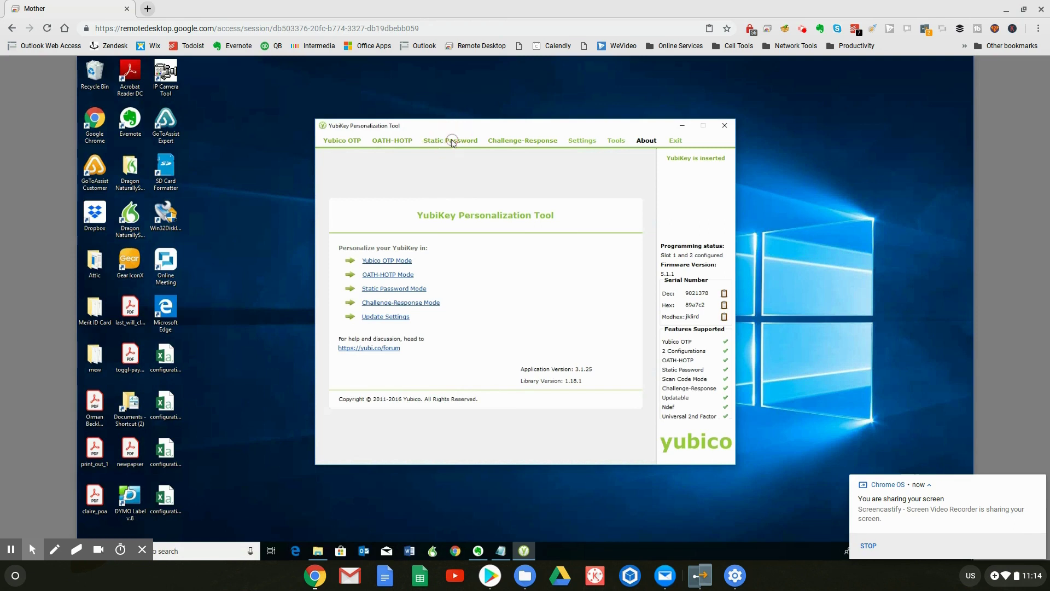
# - Open the advanced Static Password programming page, targeting Configuration Slot 2
pyautogui.click(450, 141)
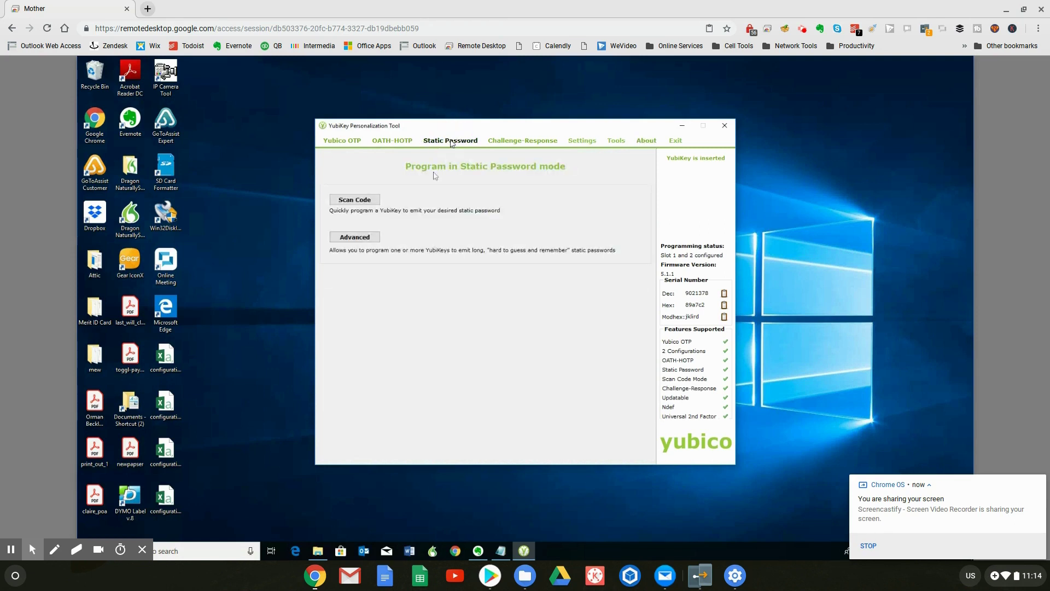
pyautogui.click(365, 237)
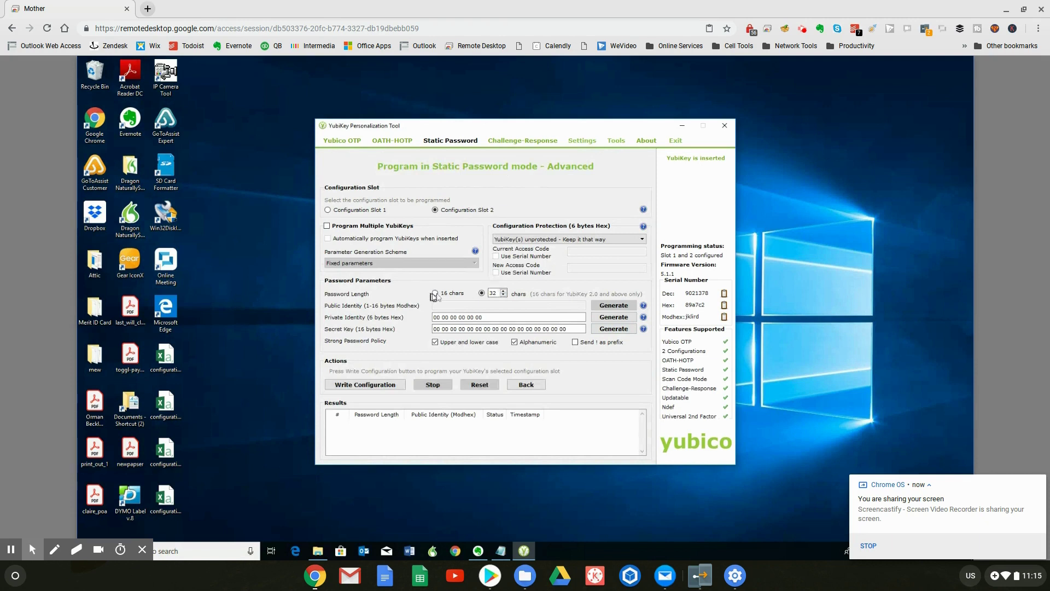
# - Set the password length to 16 chars and generate random Private Identity and Secret Key
pyautogui.click(436, 294)
pyautogui.click(609, 318)
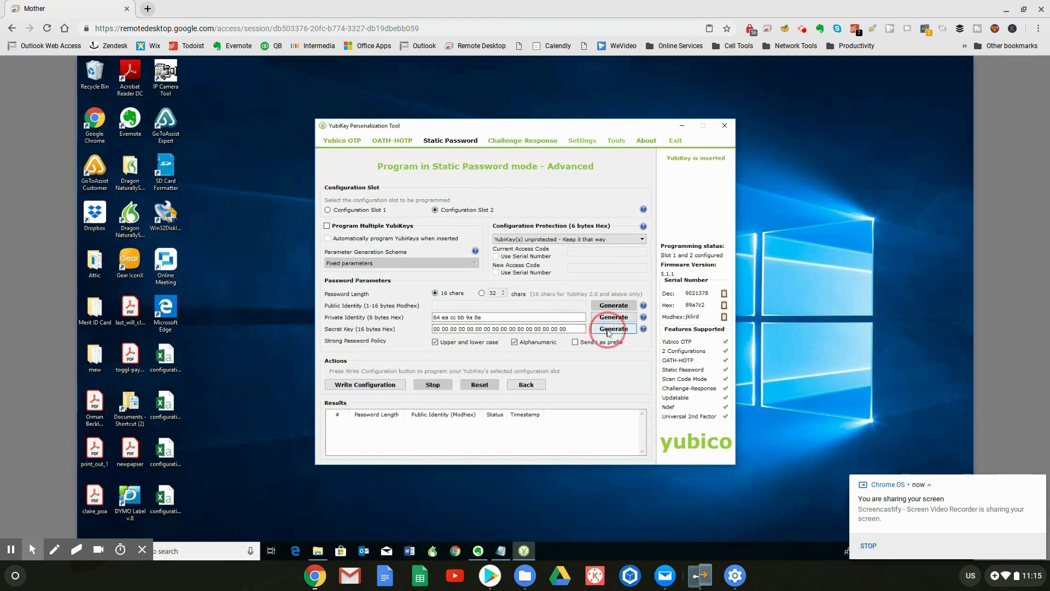
pyautogui.click(609, 330)
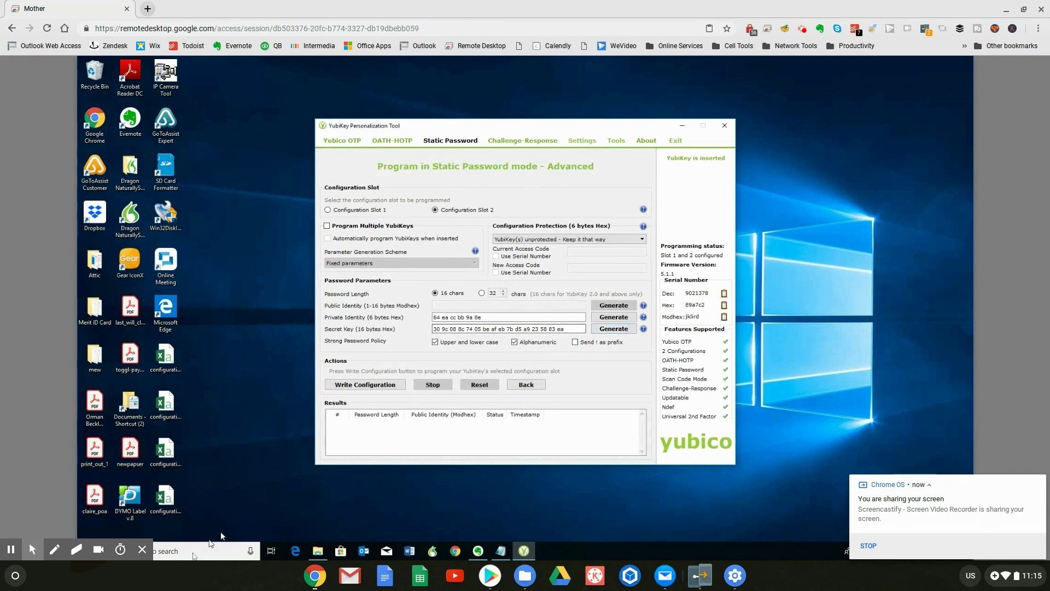
# - Open a blank Notepad document via Windows search for 'notepad'
pyautogui.click(211, 547)
pyautogui.write('notepad')
pyautogui.click(176, 285)
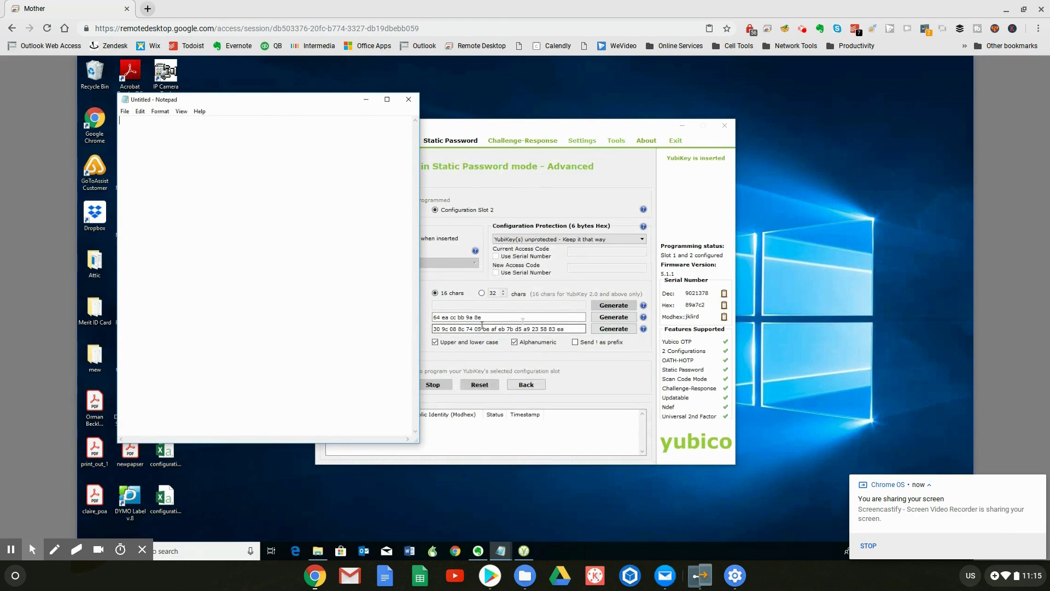
# - Regenerate both values and paste the new Private Identity into Notepad
pyautogui.click(626, 319)
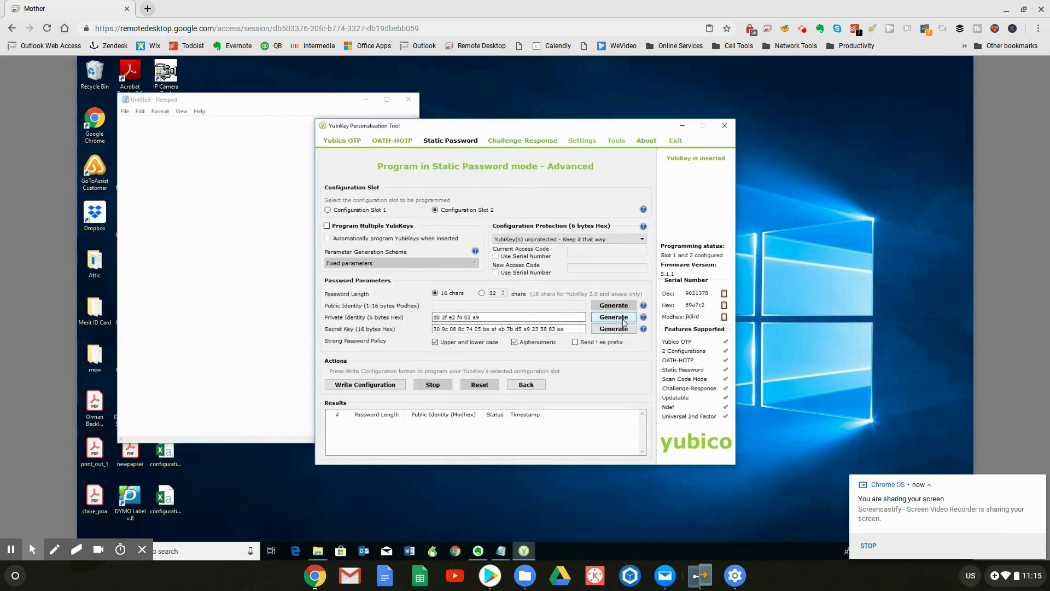
pyautogui.click(622, 332)
pyautogui.click(622, 319)
pyautogui.click(622, 331)
pyautogui.moveTo(484, 316); pyautogui.dragTo(414, 318)
pyautogui.hotkey('ctrl', 'c')
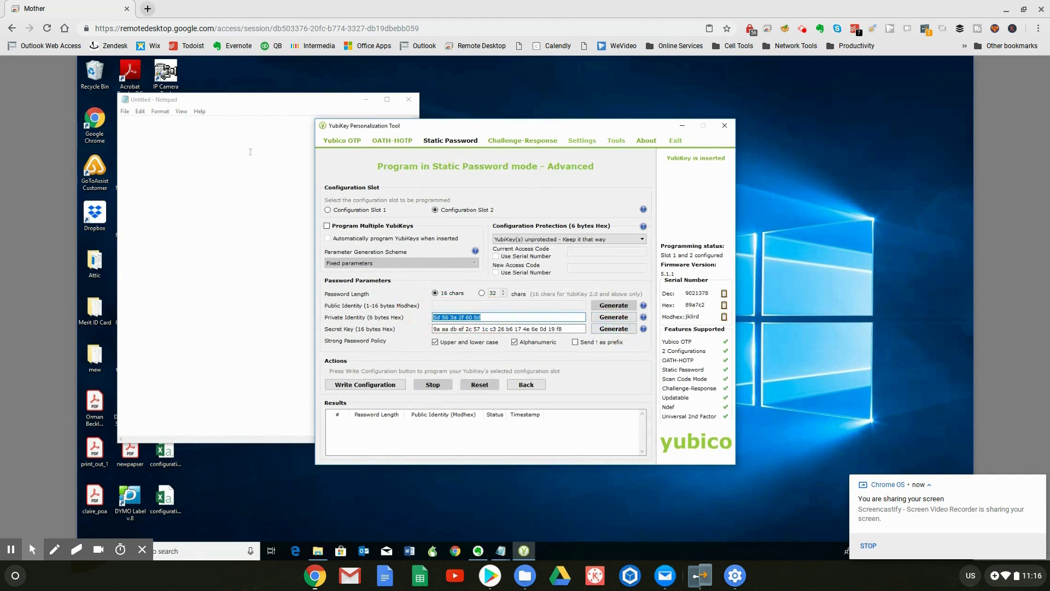
pyautogui.click(231, 137)
pyautogui.hotkey('ctrl', 'v')
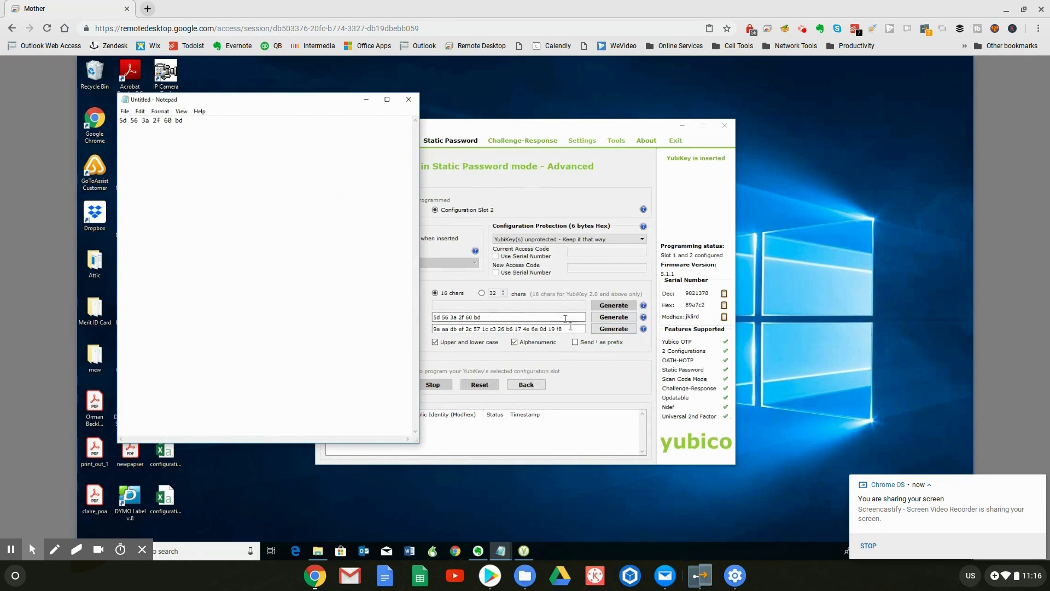
# - Paste the Secret Key on its own line below the Private Identity in Notepad
pyautogui.click(567, 329)
pyautogui.moveTo(567, 328); pyautogui.dragTo(419, 327)
pyautogui.hotkey('ctrl', 'c')
pyautogui.click(211, 137)
pyautogui.press('Return')
pyautogui.hotkey('ctrl', 'v')
pyautogui.click(546, 126)
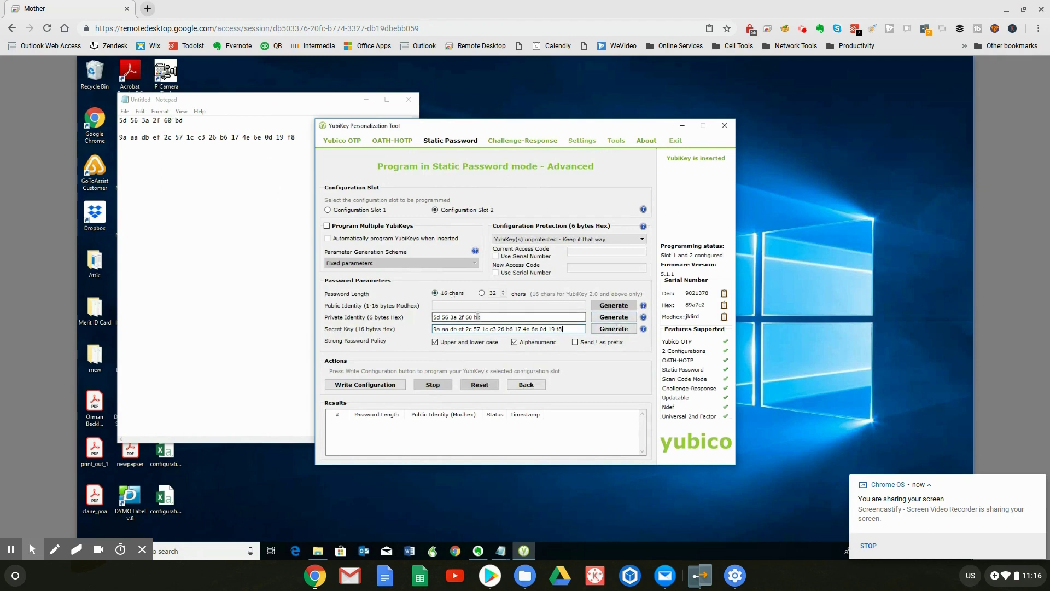
pyautogui.click(464, 326)
# - Write the configuration to slot 2, saving the log with '_ssssssssss' appended to its name
pyautogui.click(383, 387)
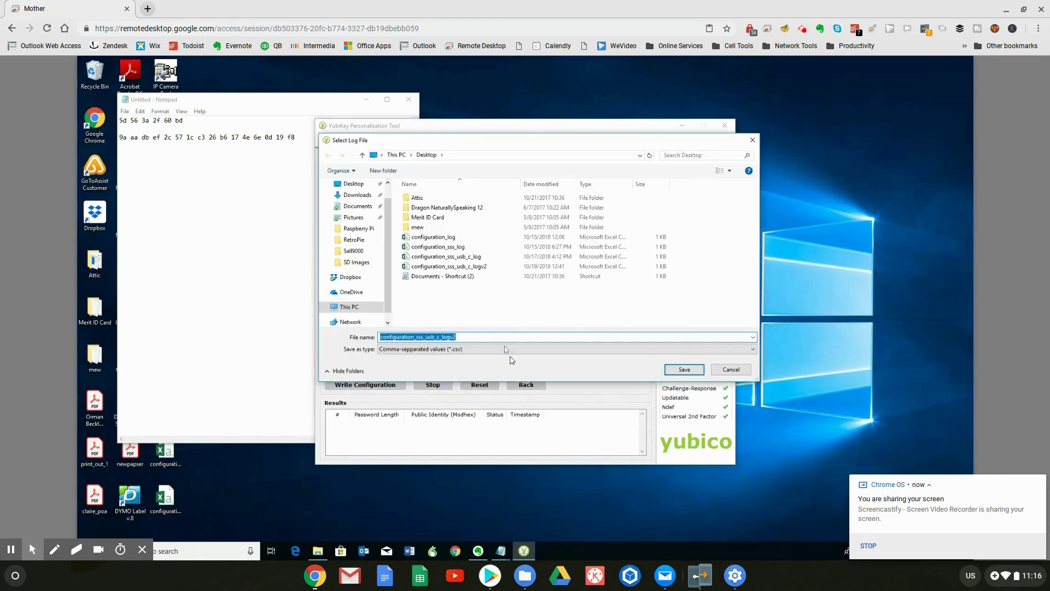
pyautogui.click(481, 337)
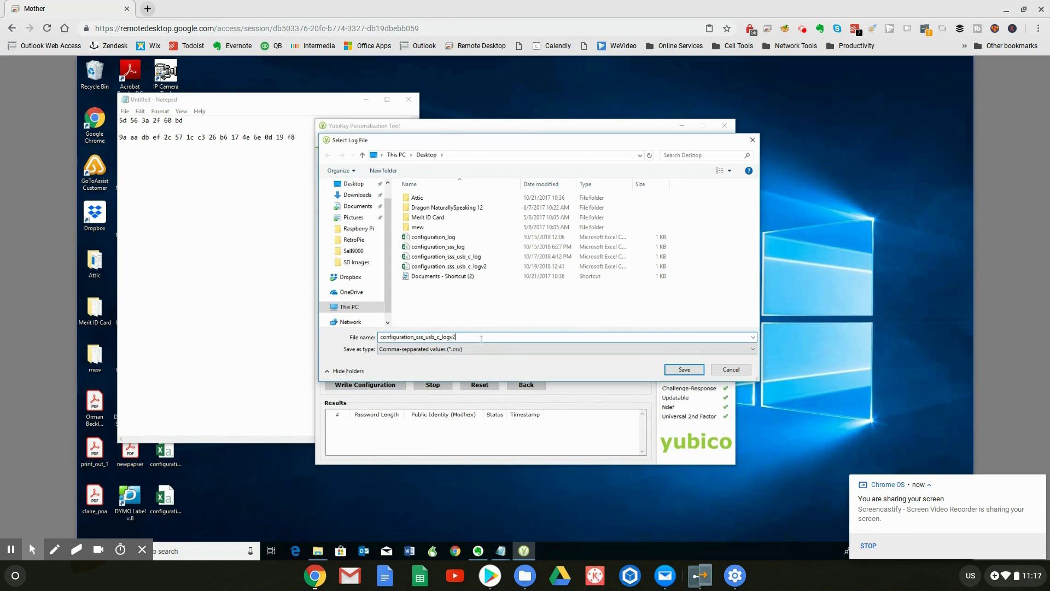
pyautogui.write('_ssssssssss')
pyautogui.click(689, 371)
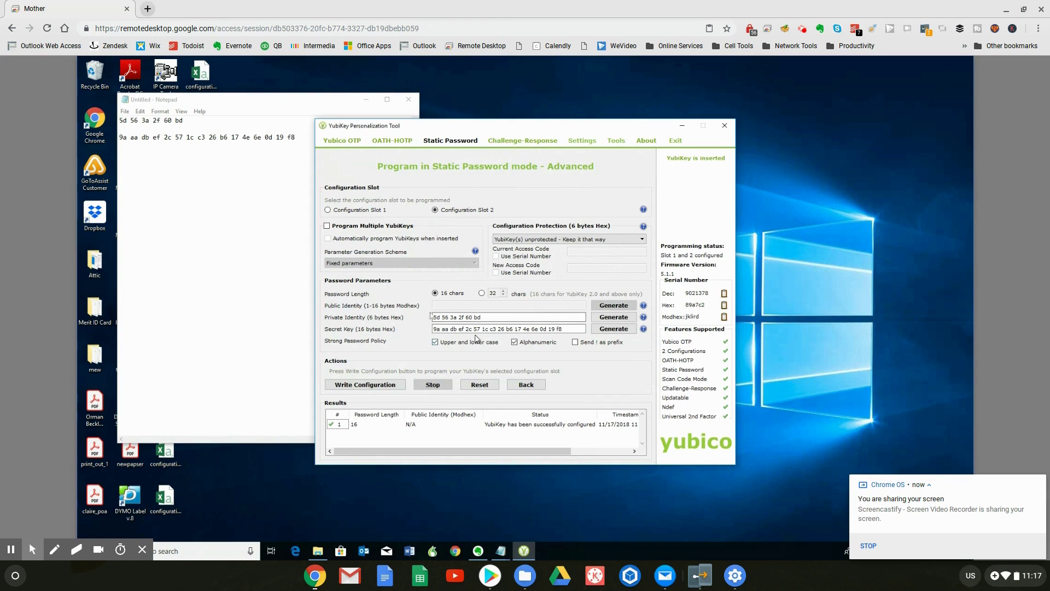
# - Have the YubiKey emit its 16-character static password on a new Notepad line below the hex values
pyautogui.click(302, 137)
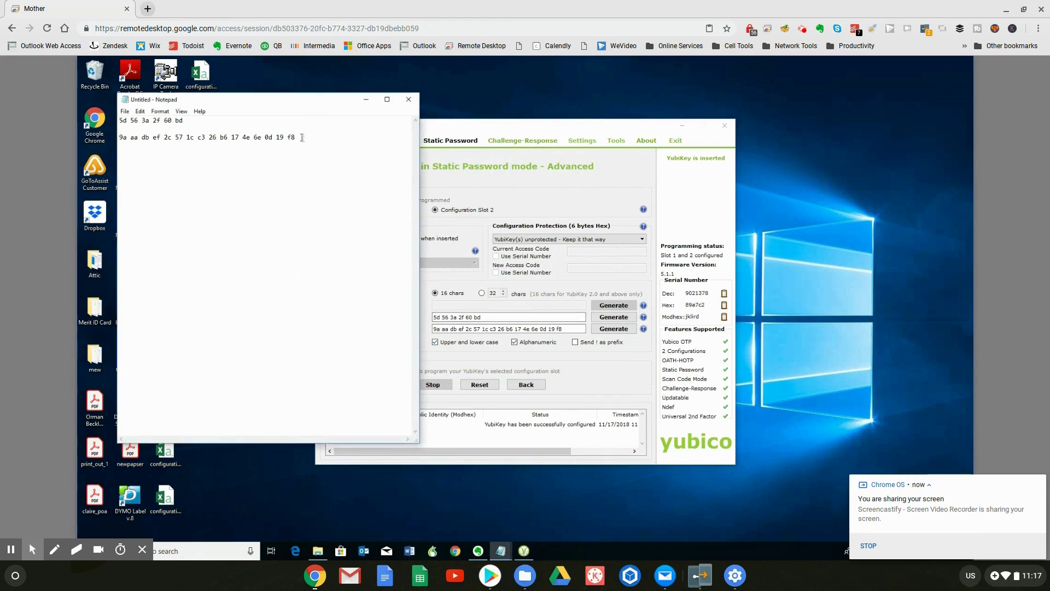
pyautogui.press('Return')
pyautogui.press('Return')
pyautogui.press('Return')
pyautogui.click(182, 172)
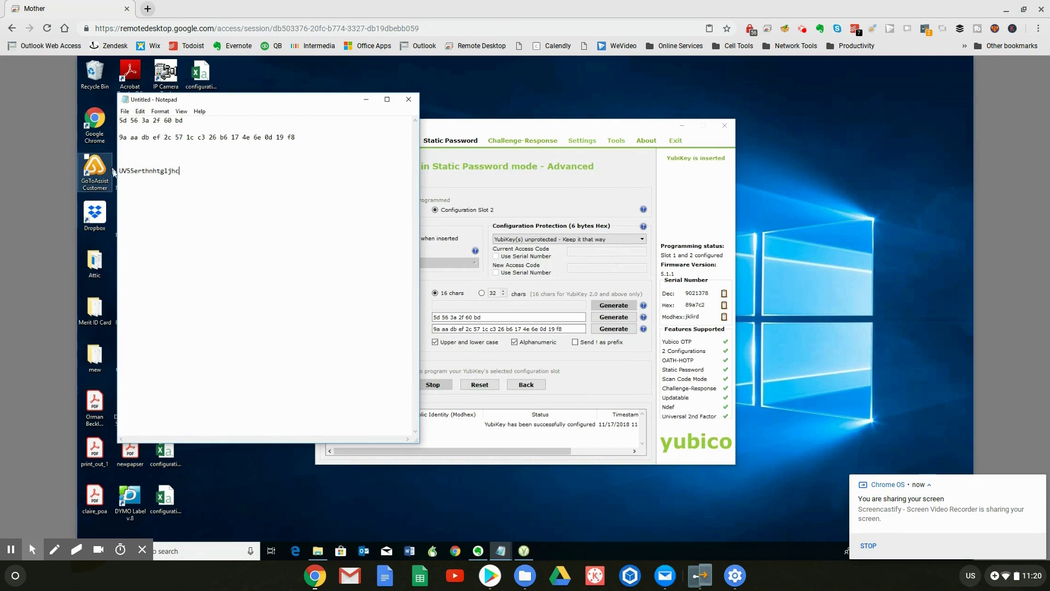
pyautogui.moveTo(121, 171); pyautogui.dragTo(185, 170)
pyautogui.click(202, 207)
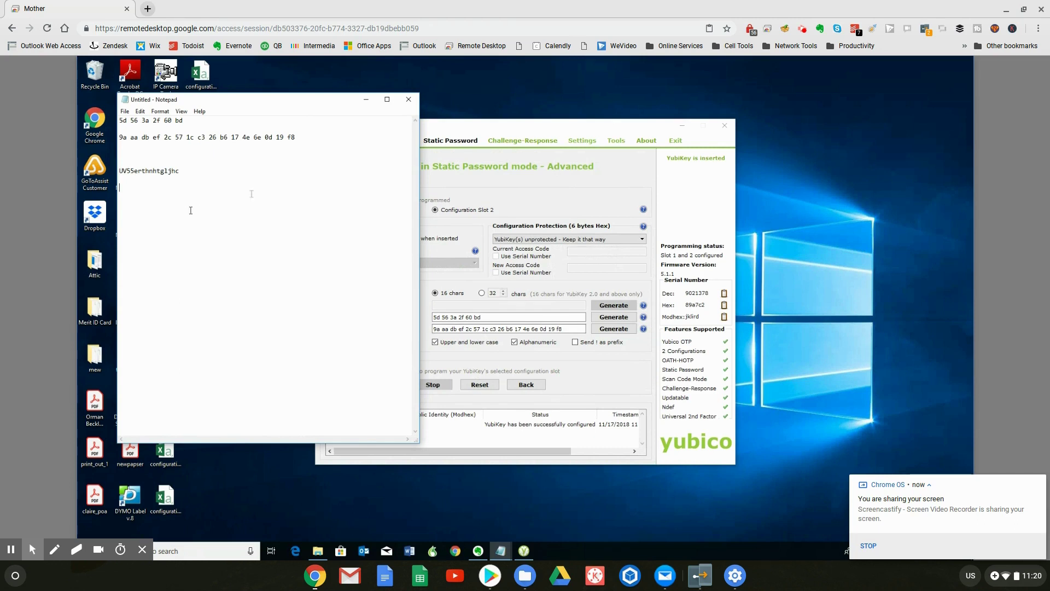
pyautogui.click(180, 172)
pyautogui.moveTo(180, 171); pyautogui.dragTo(118, 170)
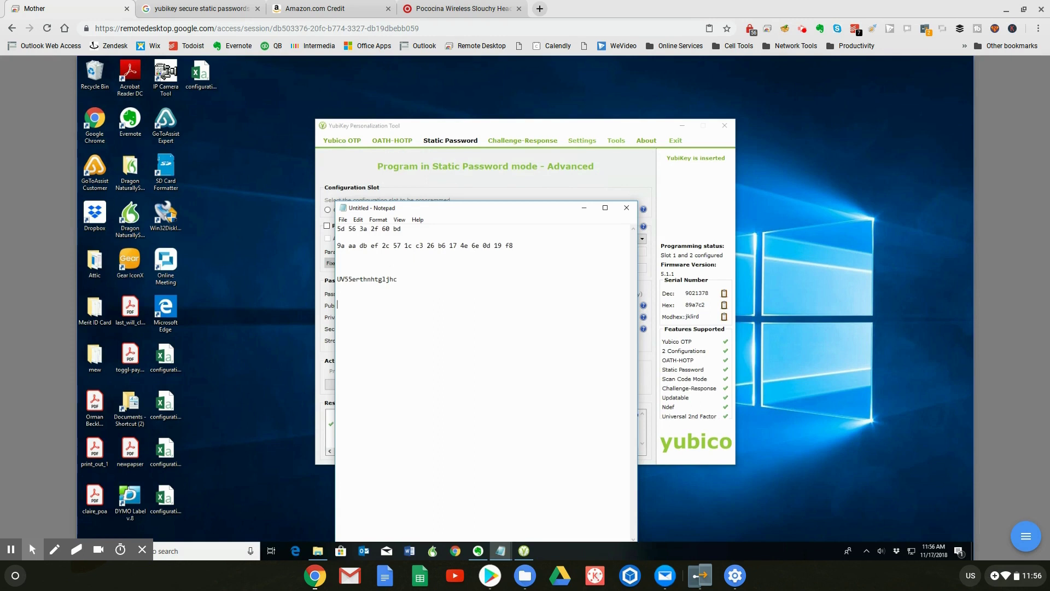
pyautogui.write('P')
pyautogui.press('BackSpace')
pyautogui.press('Return')
pyautogui.press('Return')
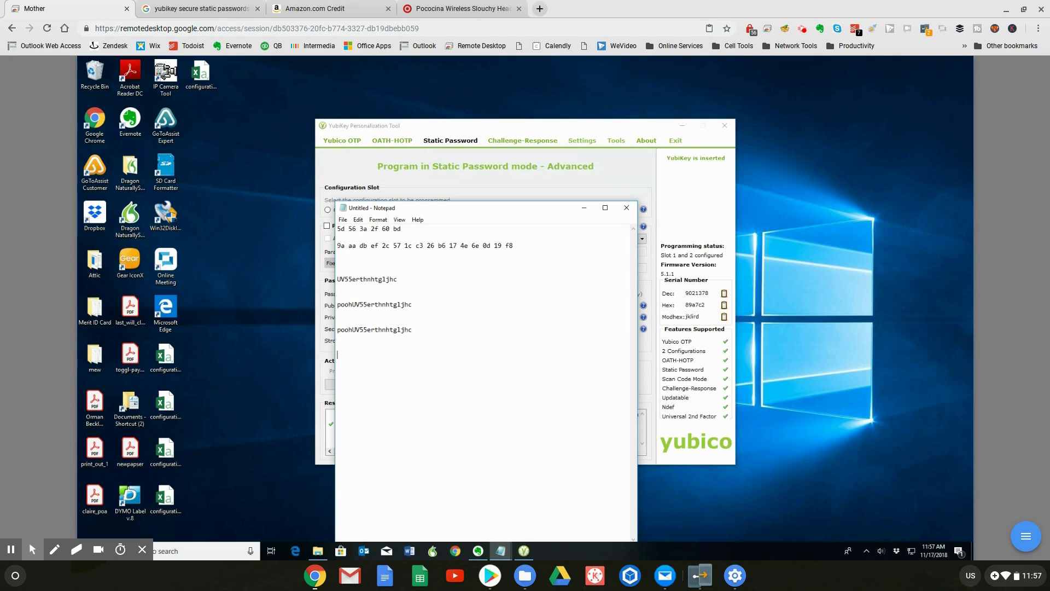
pyautogui.press('Return')
pyautogui.moveTo(414, 330); pyautogui.dragTo(336, 332)
pyautogui.click(427, 355)
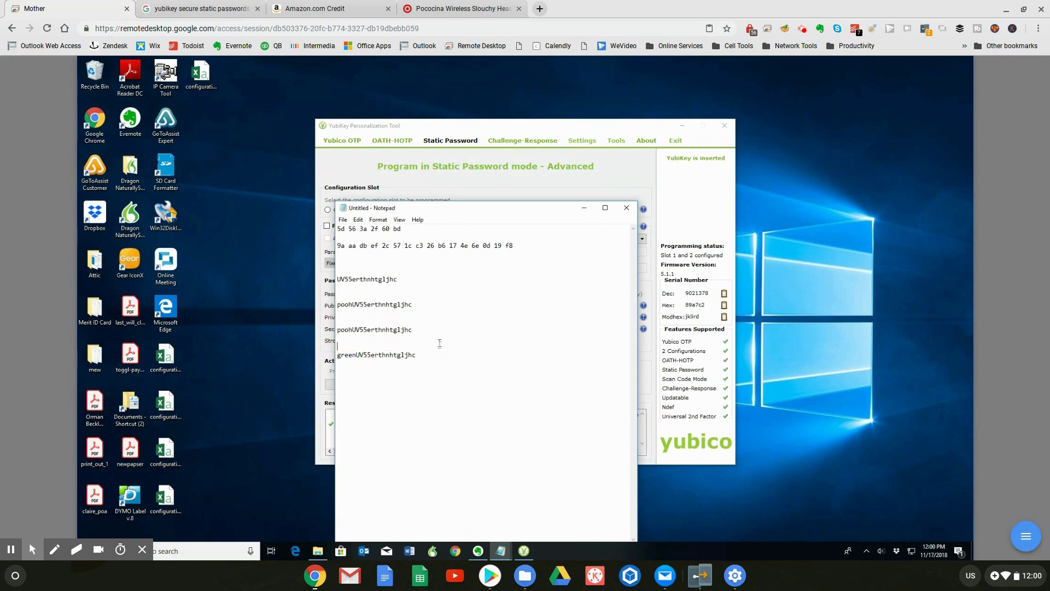
pyautogui.moveTo(418, 357); pyautogui.dragTo(337, 330)
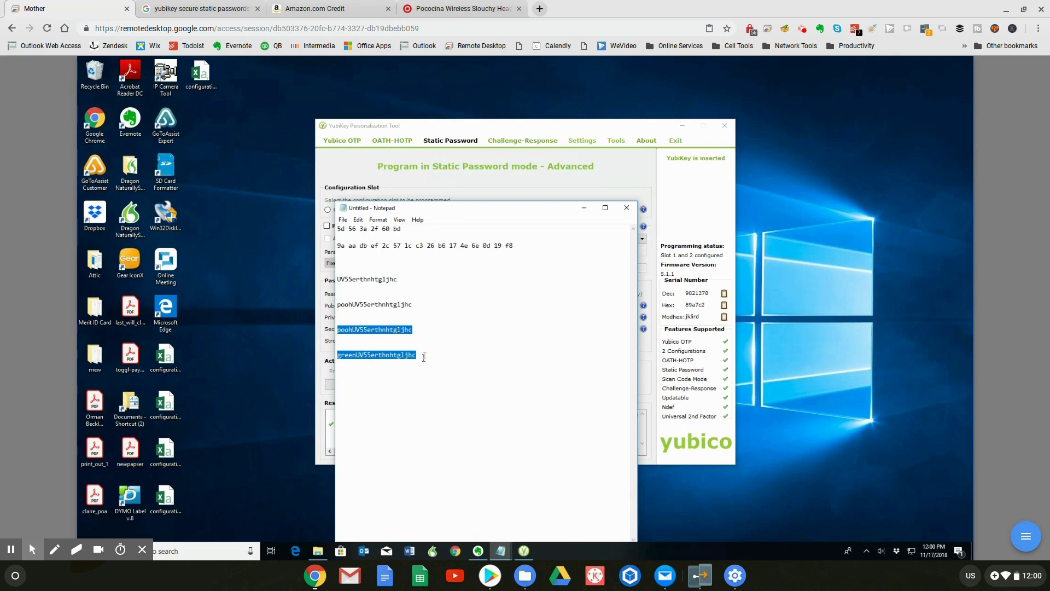
pyautogui.click(424, 355)
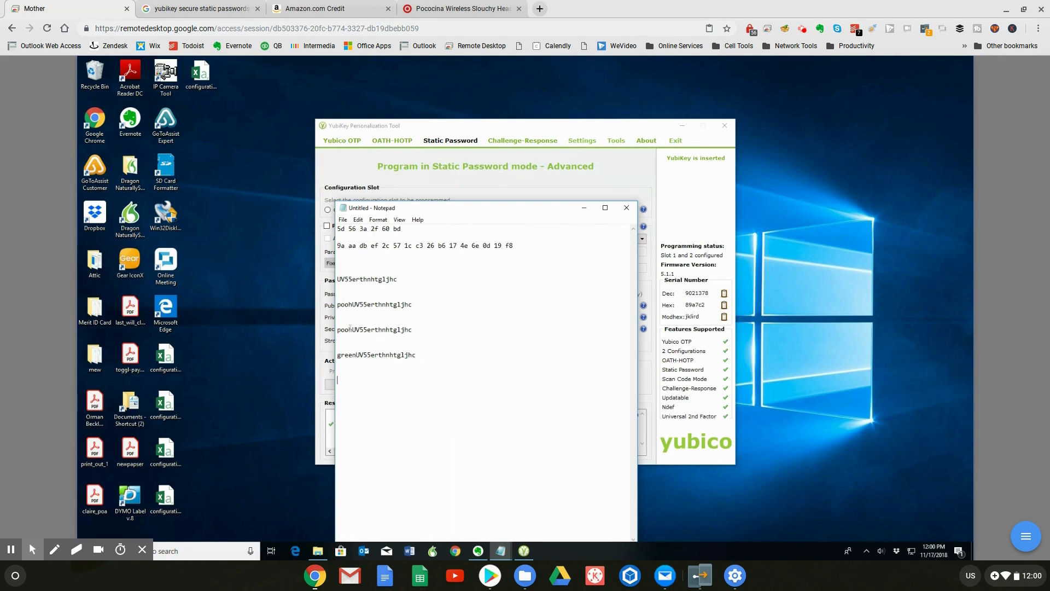
pyautogui.moveTo(352, 329); pyautogui.dragTo(415, 331)
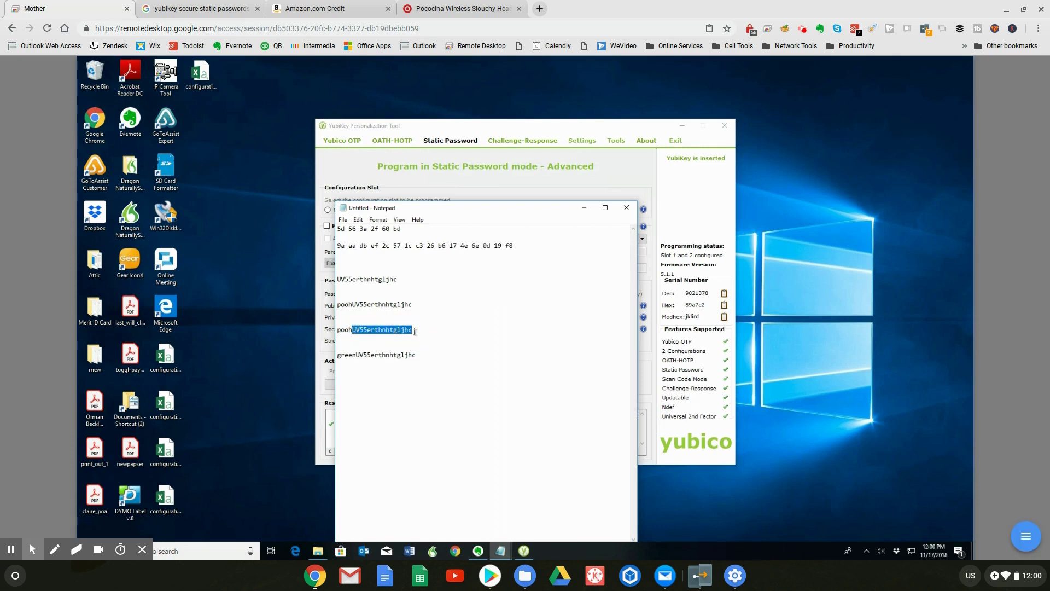